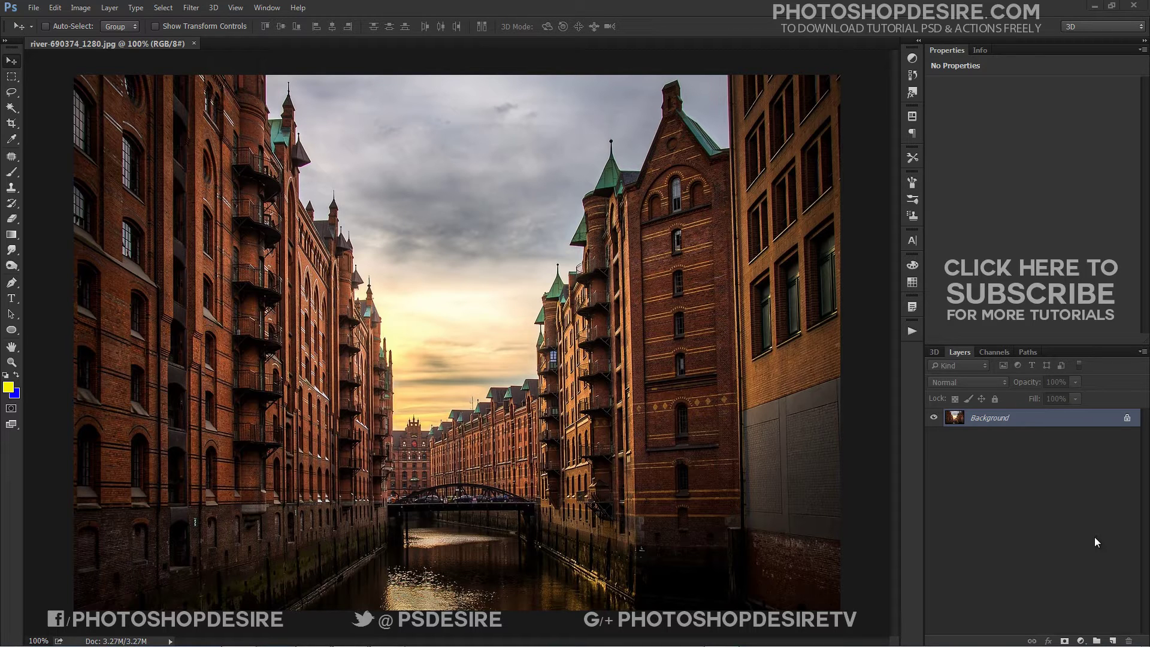
Duplicate the Background layer to create a Background copy
{"action": "left_click", "coordinate": [1144, 352]}
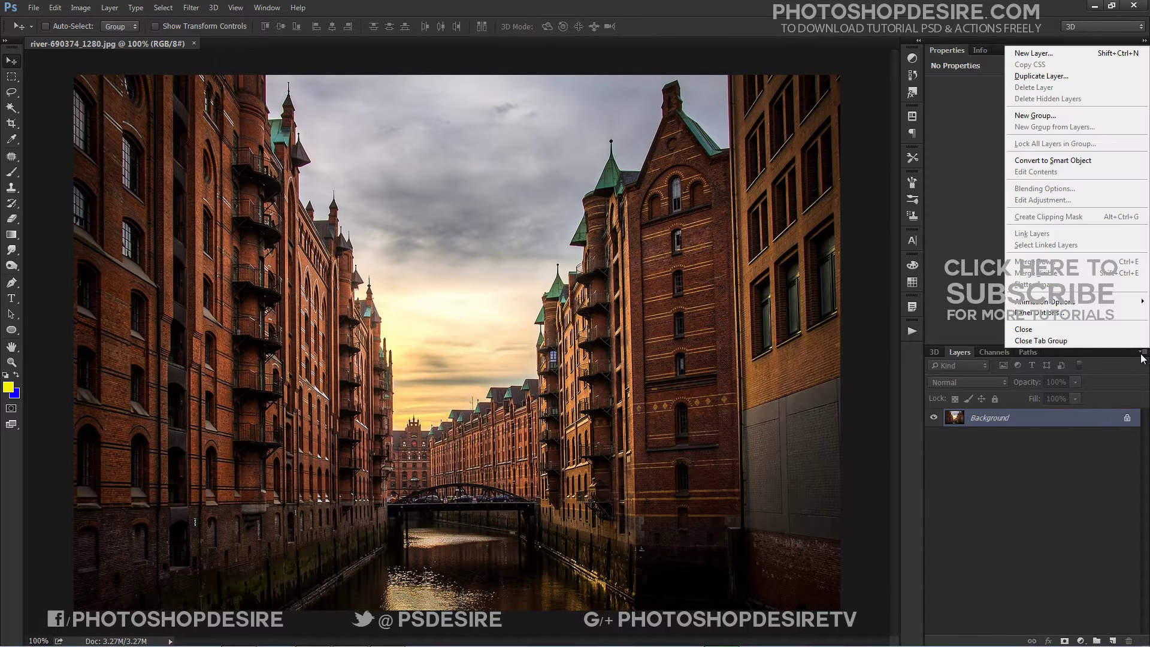
{"action": "left_click", "coordinate": [1042, 76]}
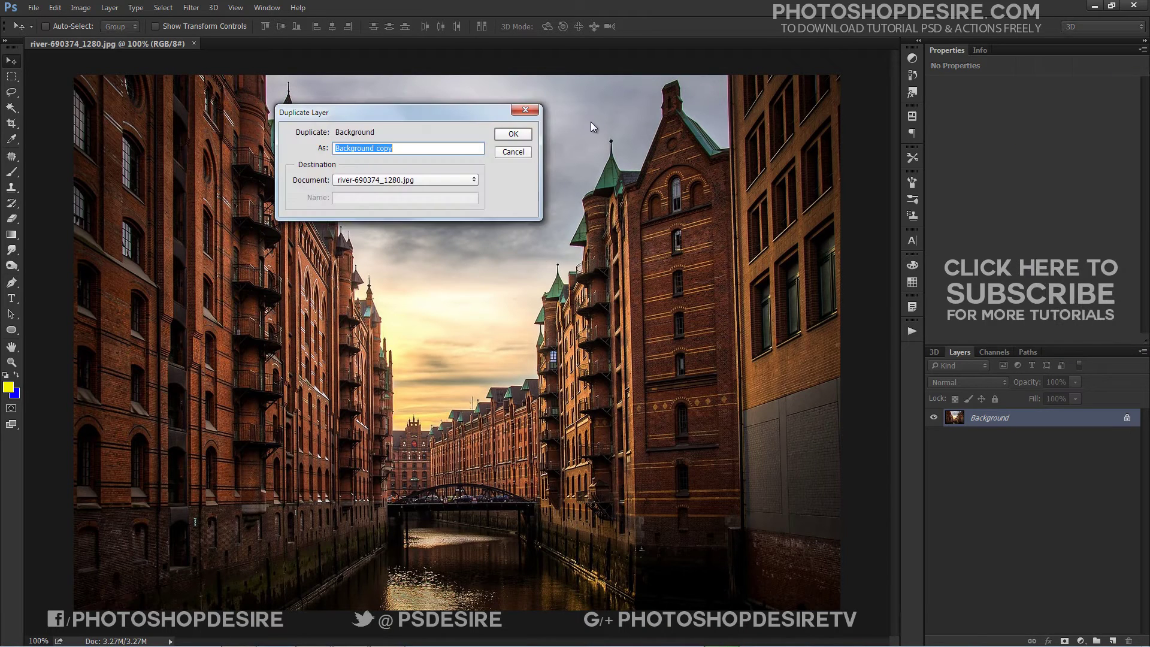
{"action": "left_click", "coordinate": [520, 138]}
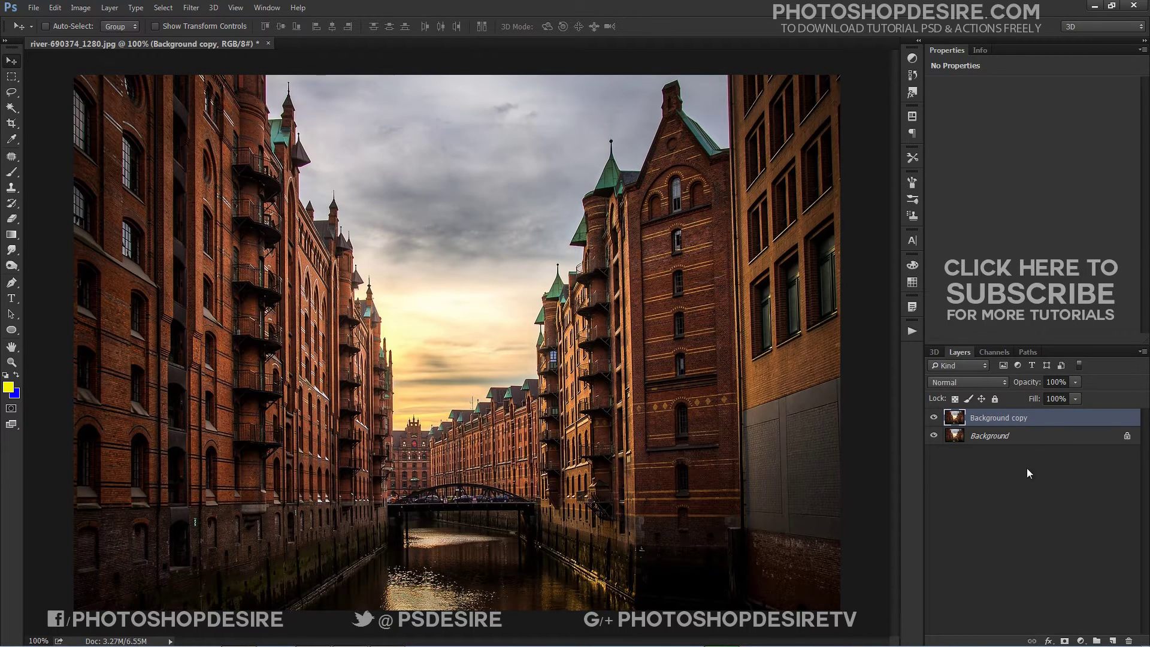
Convert the Background copy layer into a smart object
{"action": "left_click", "coordinate": [1144, 352]}
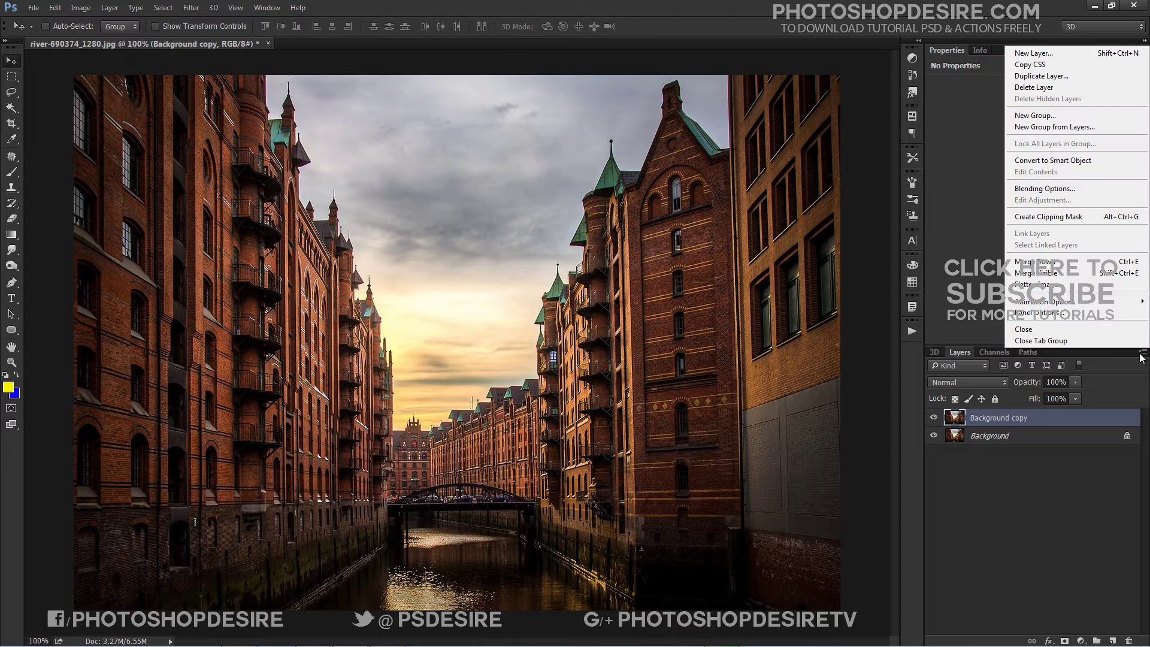
{"action": "left_click", "coordinate": [1104, 160]}
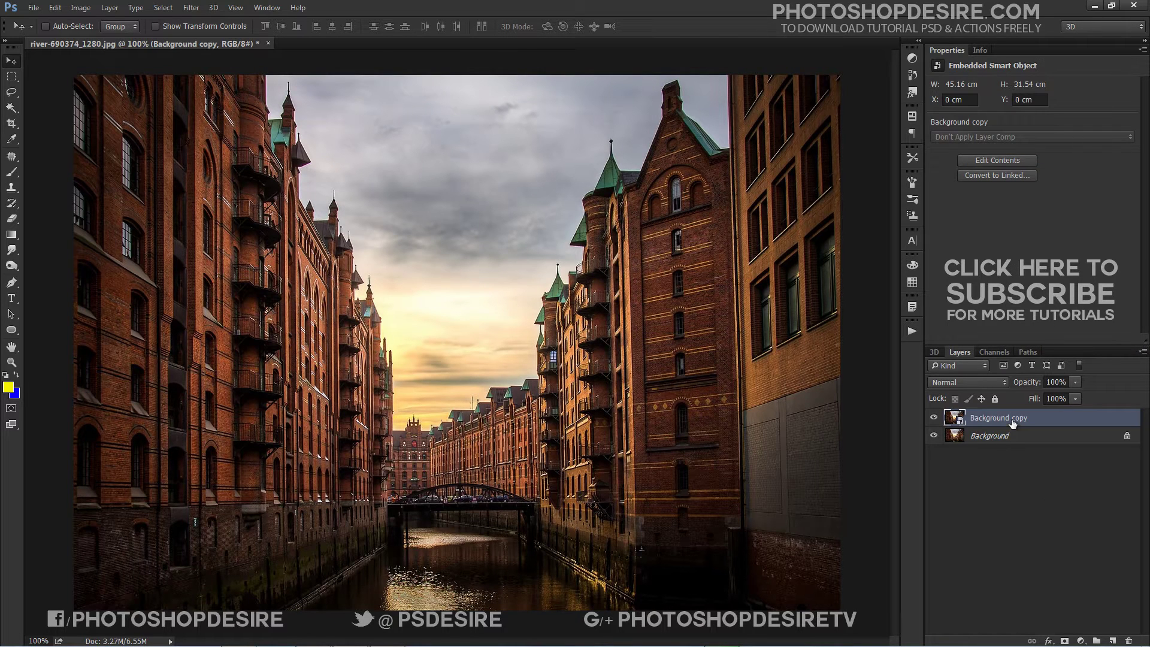
{"action": "left_click", "coordinate": [192, 7]}
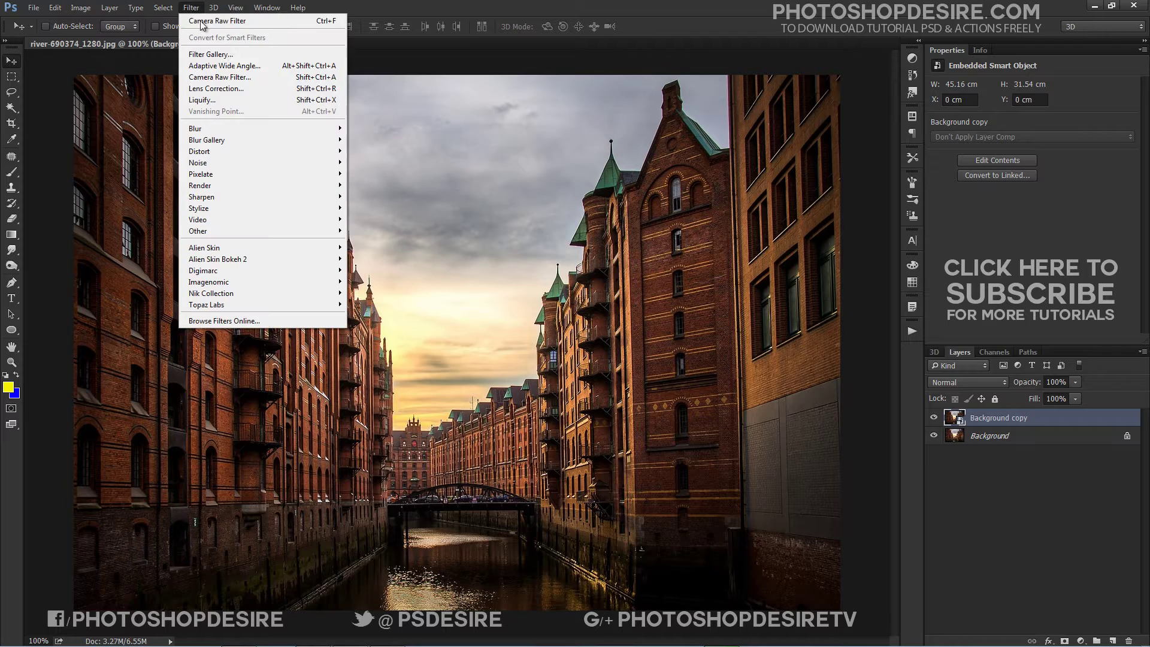
Open the Camera Raw Filter on the Background copy and check the preview at 100% and 66.7%
{"action": "left_click", "coordinate": [266, 80]}
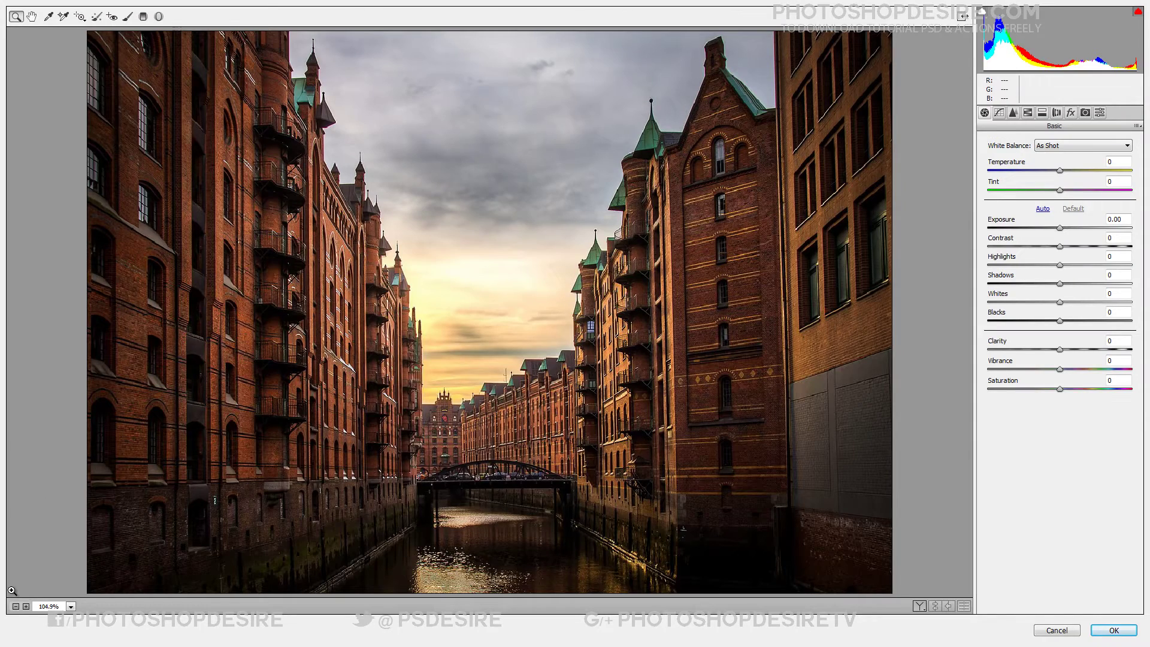
{"action": "left_click", "coordinate": [15, 606]}
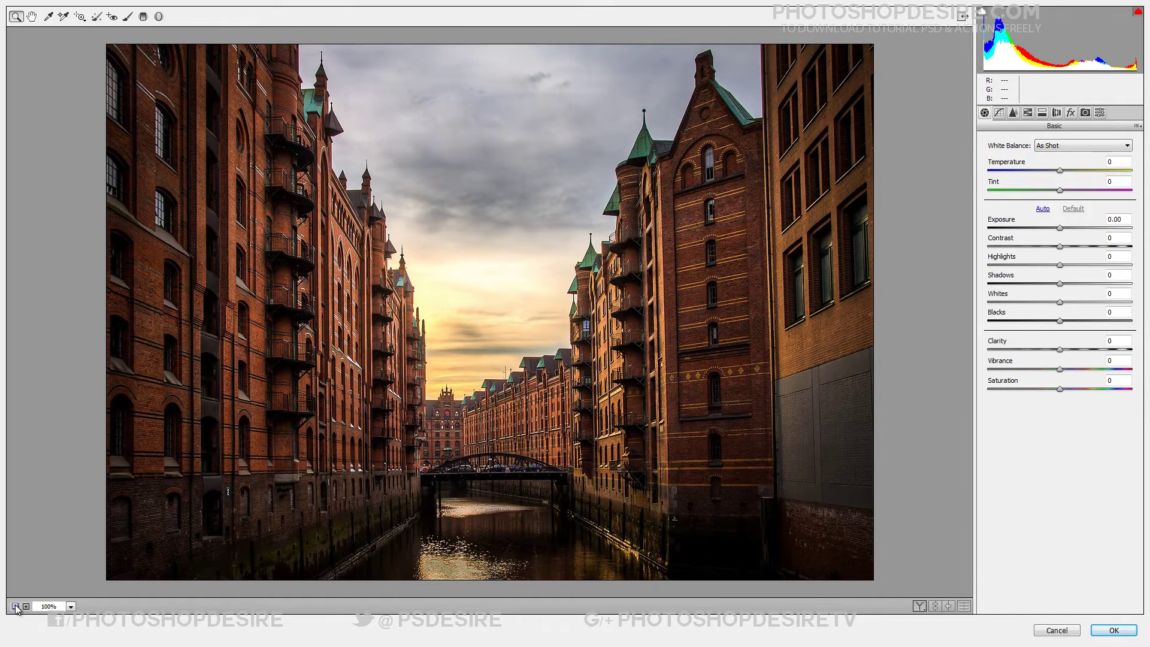
{"action": "left_click", "coordinate": [16, 607]}
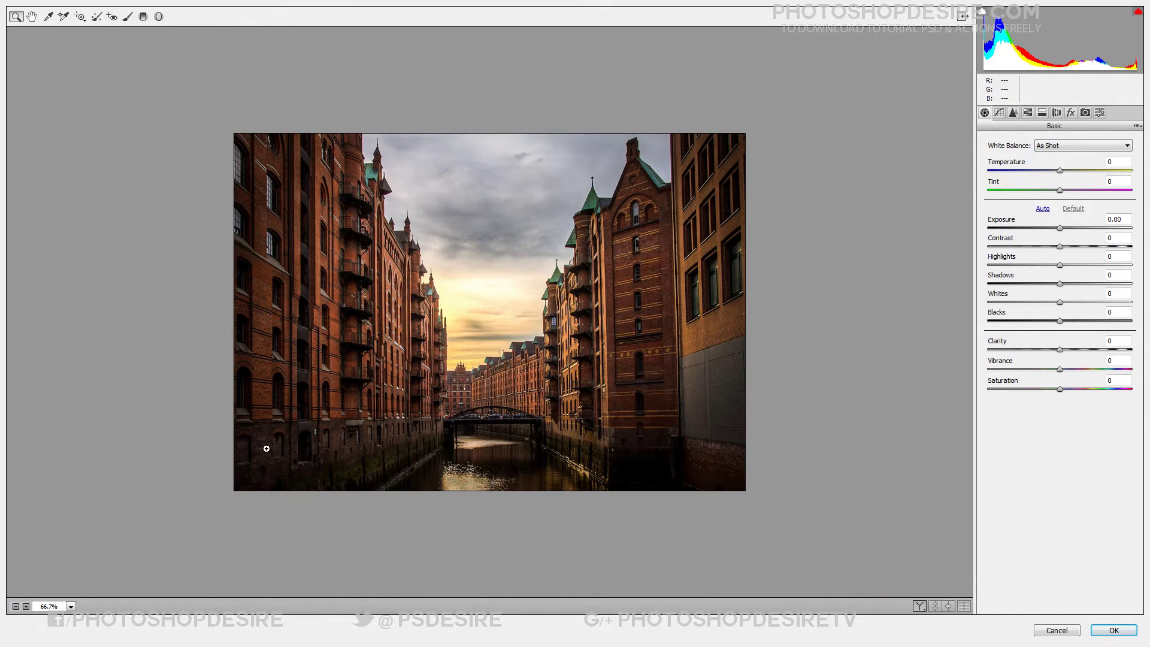
{"action": "left_click", "coordinate": [26, 607]}
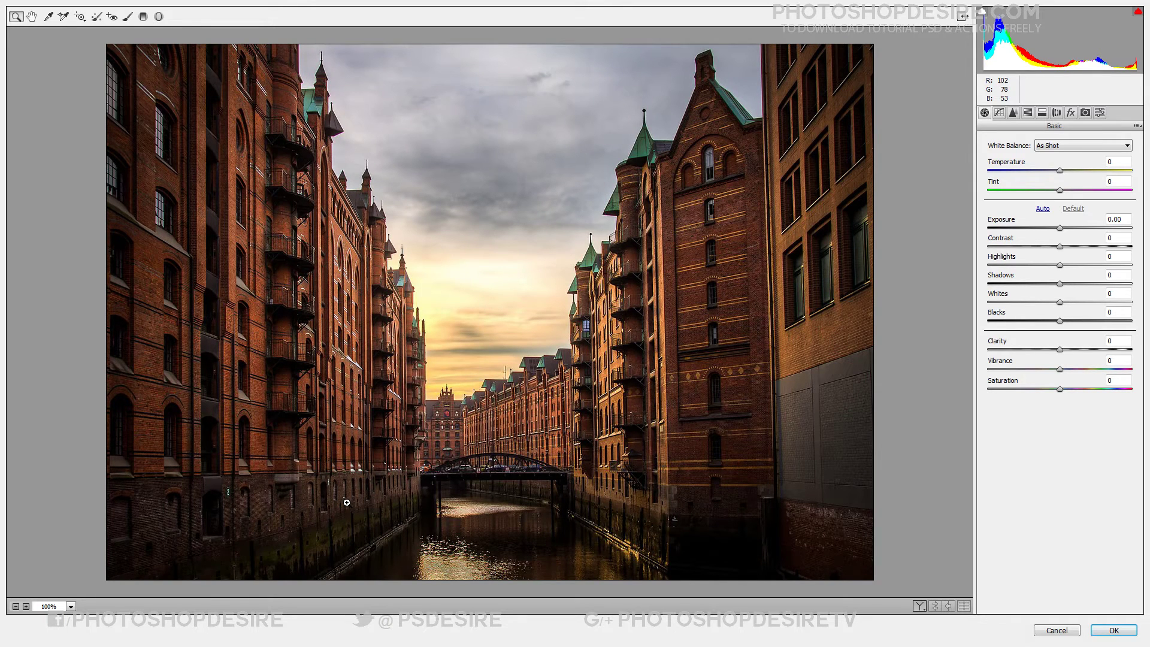
{"action": "left_click", "coordinate": [16, 606]}
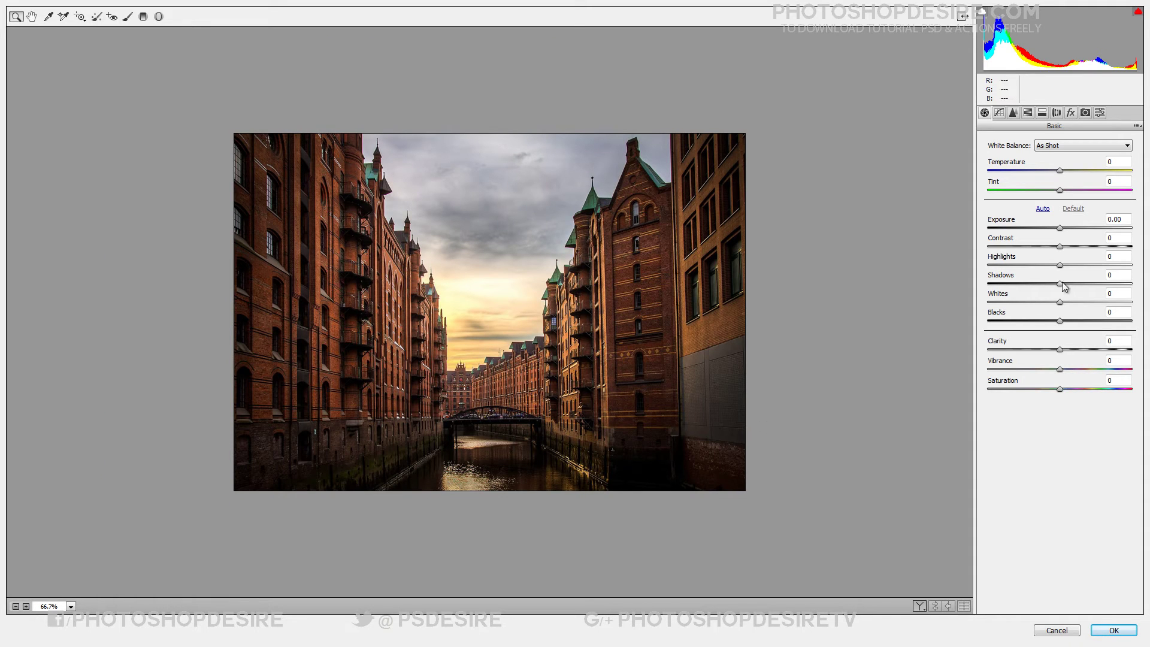
Set Camera Raw Highlights to -100 and Shadows to +100, viewing the preview at 100%
{"action": "left_click_drag", "start_coordinate": [1060, 268], "coordinate": [989, 269]}
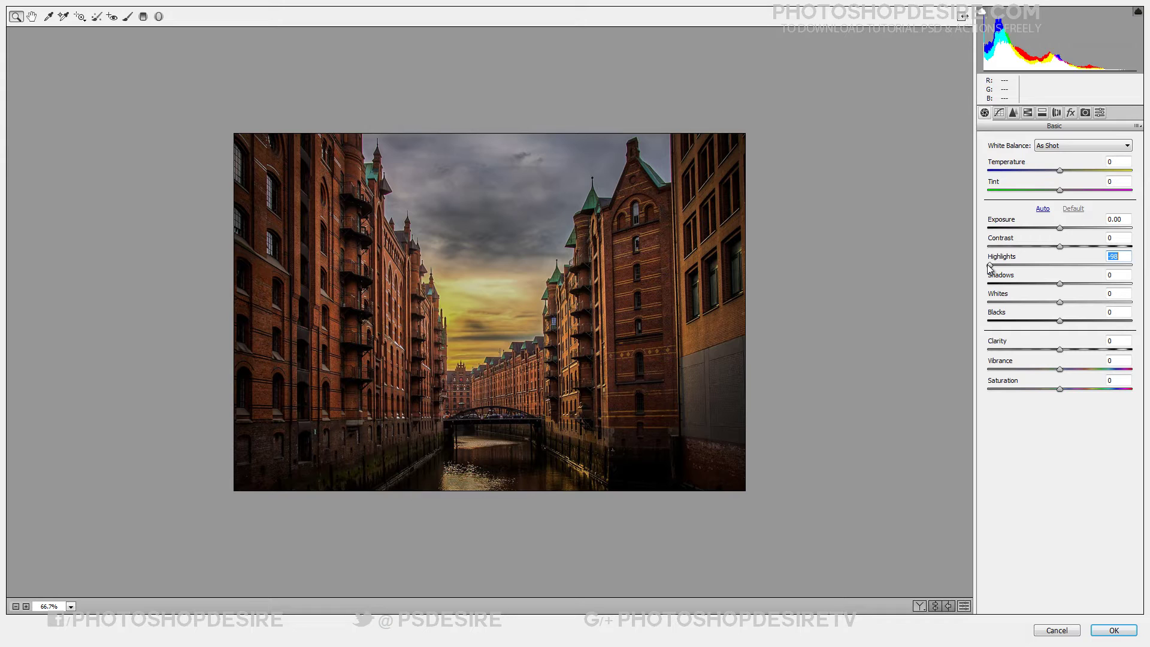
{"action": "left_click_drag", "start_coordinate": [989, 269], "coordinate": [955, 273]}
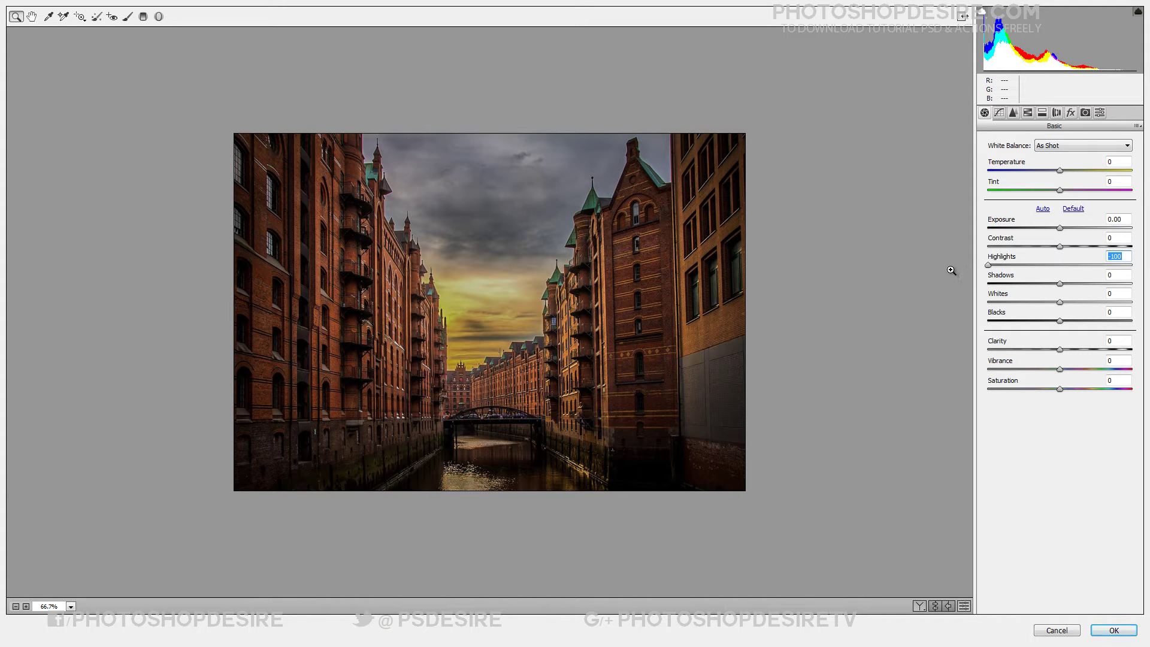
{"action": "left_click_drag", "start_coordinate": [1060, 283], "coordinate": [1149, 281]}
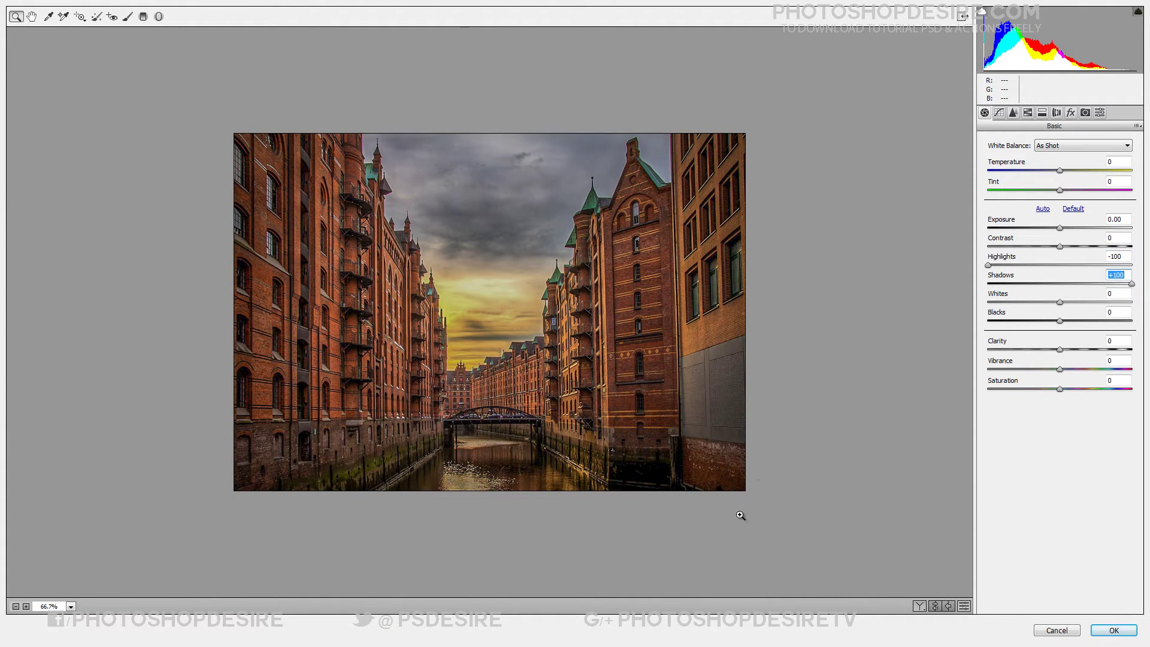
{"action": "left_click", "coordinate": [26, 607]}
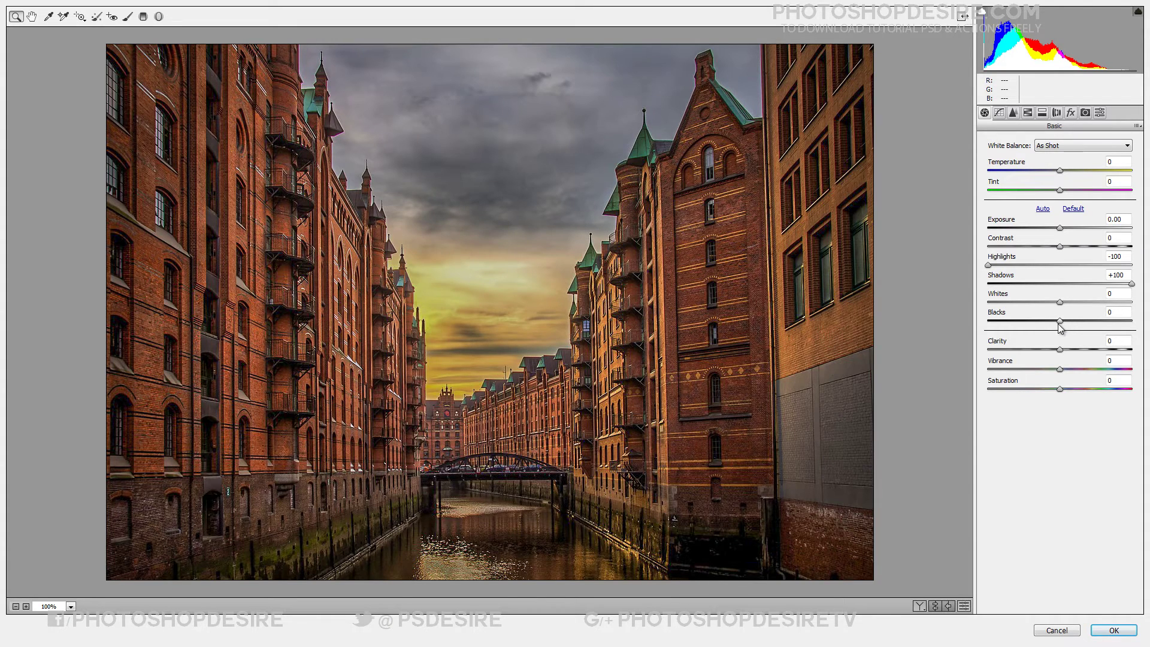
Set Blacks +100, Clarity +100, Vibrance +9 and Contrast +18, then apply Camera Raw
{"action": "left_click_drag", "start_coordinate": [1060, 321], "coordinate": [1132, 322]}
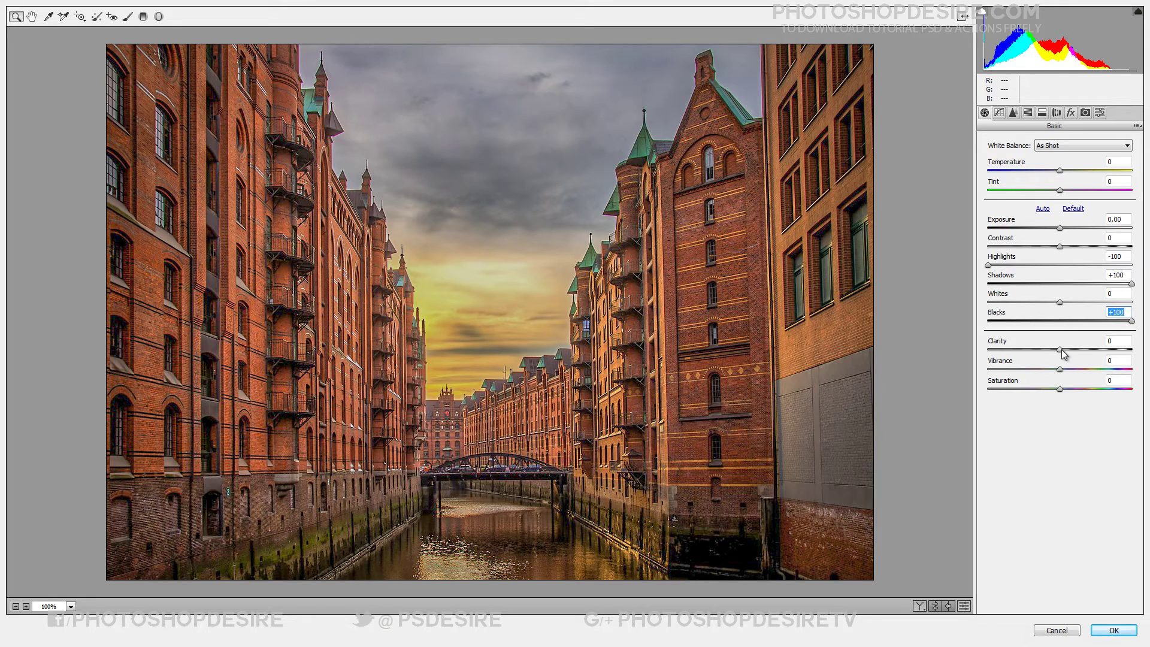
{"action": "left_click_drag", "start_coordinate": [1060, 349], "coordinate": [1149, 348]}
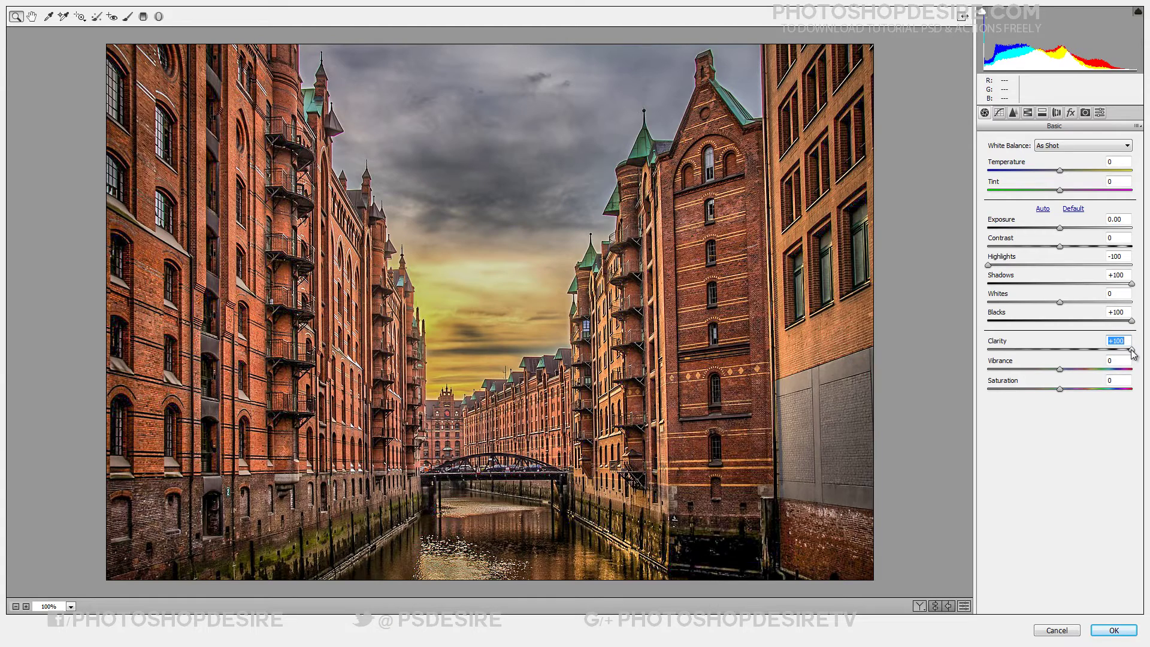
{"action": "mouse_move", "coordinate": [1133, 349]}
{"action": "left_mouse_down"}
{"action": "mouse_move", "coordinate": [1109, 349]}
{"action": "mouse_move", "coordinate": [1132, 349]}
{"action": "left_mouse_up"}
{"action": "left_click_drag", "start_coordinate": [1061, 369], "coordinate": [1067, 368]}
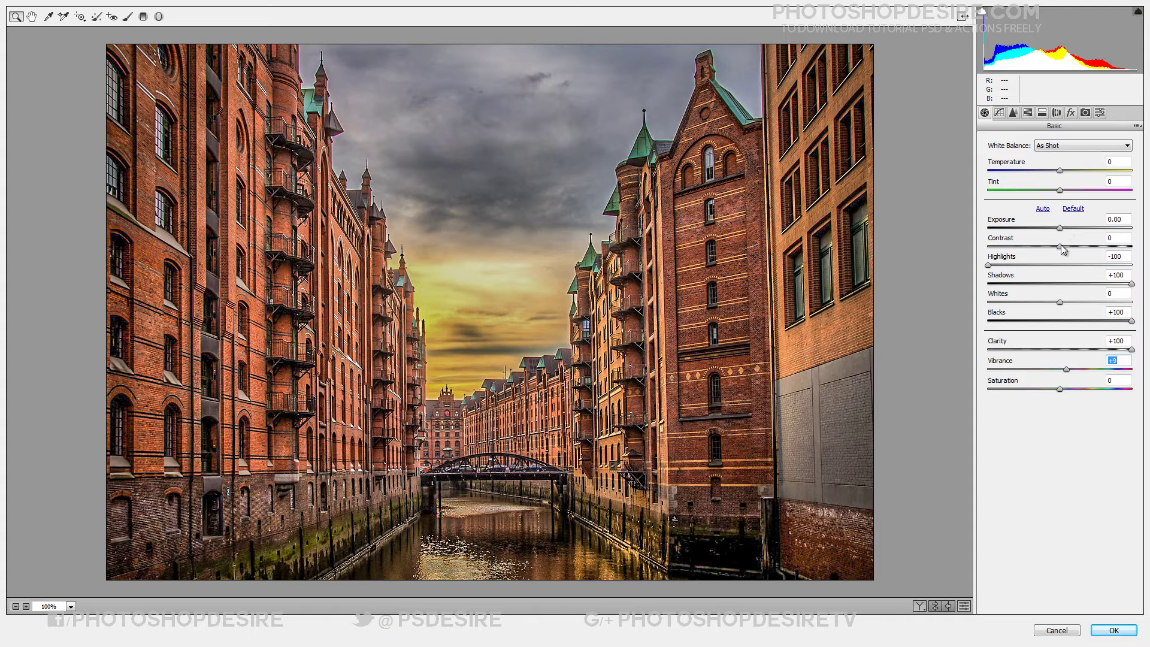
{"action": "left_click_drag", "start_coordinate": [1061, 246], "coordinate": [1079, 243]}
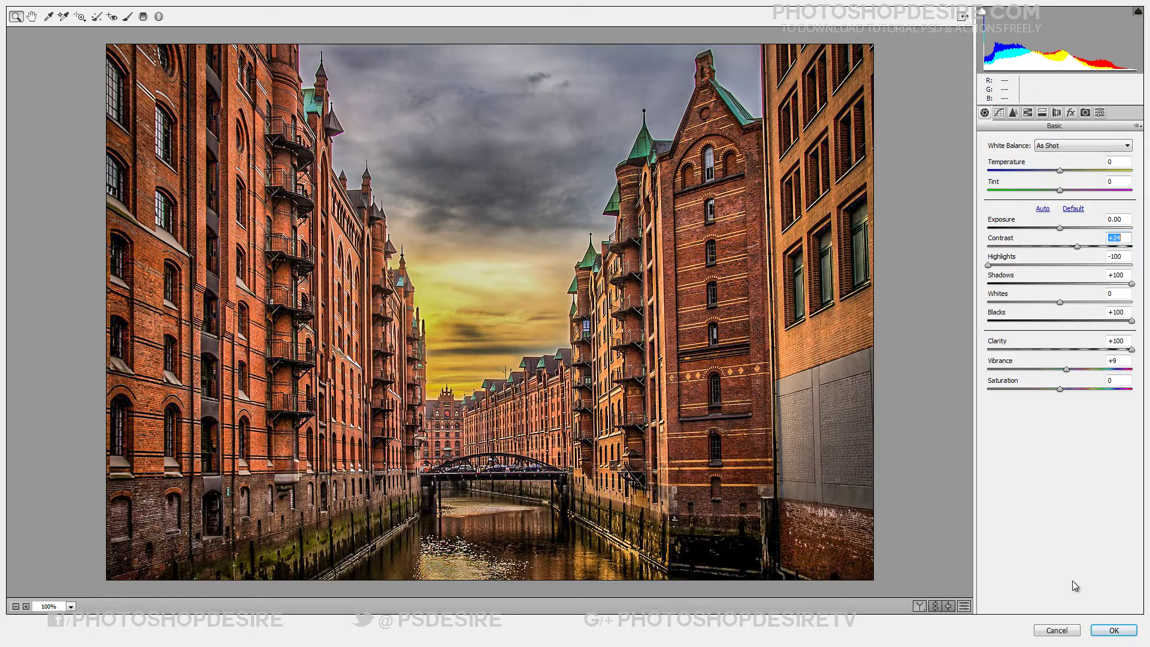
{"action": "left_click", "coordinate": [1111, 629]}
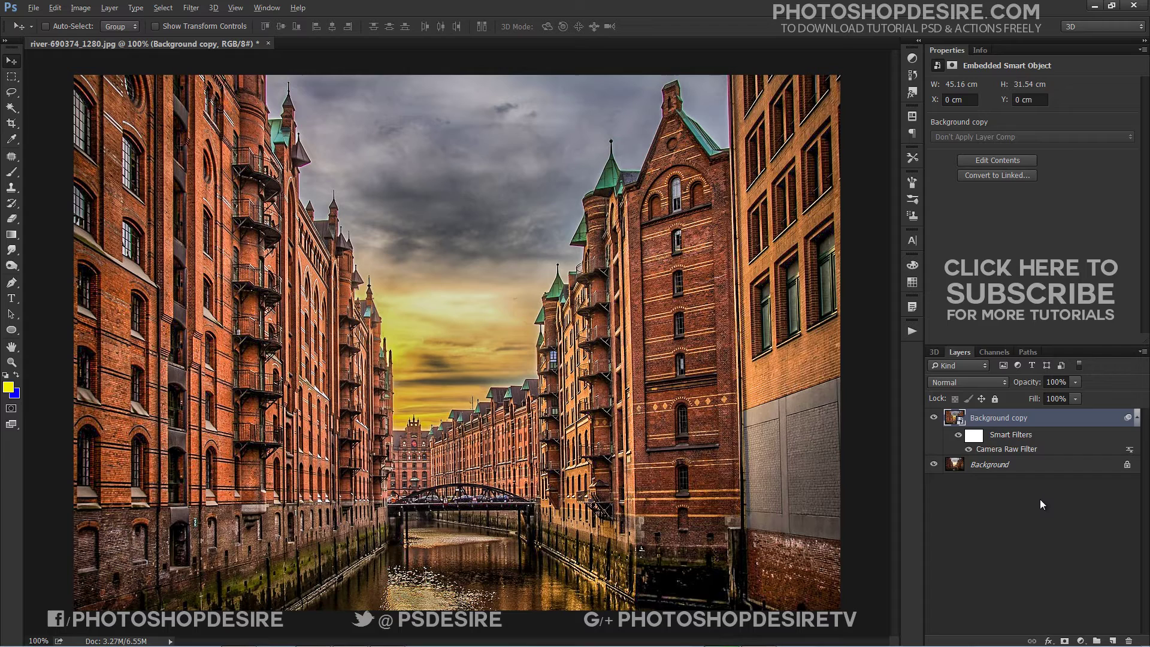
Stamp all visible layers into a new Layer 1 and desaturate it to grey
{"action": "key", "text": "ctrl+alt+shift+e"}
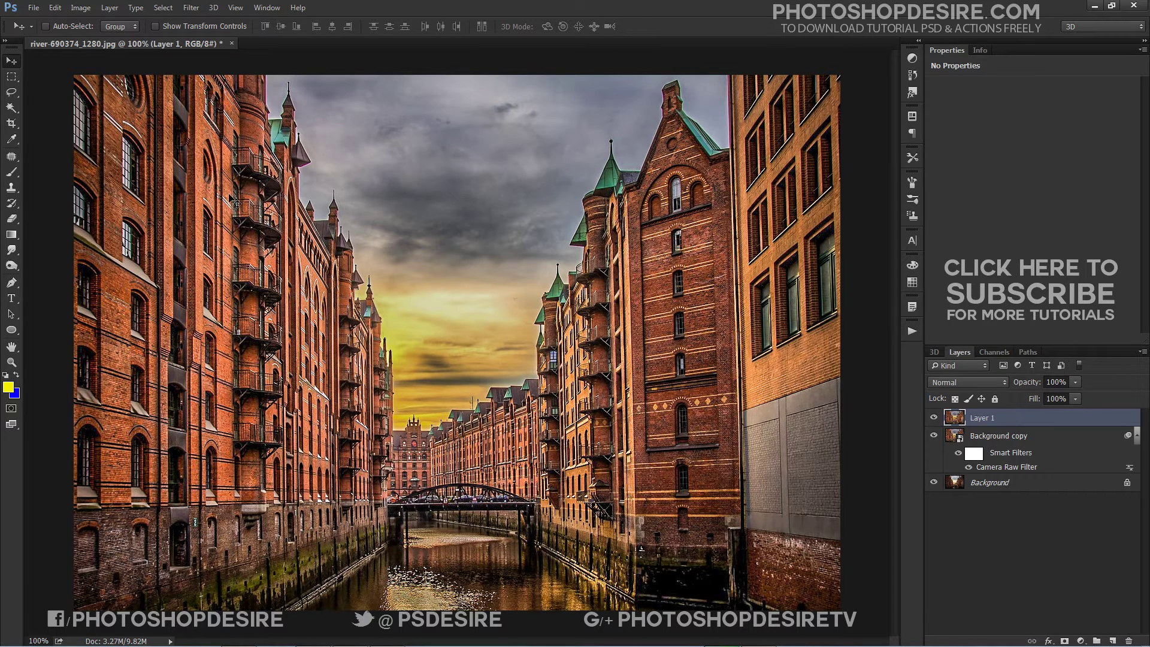
{"action": "left_click", "coordinate": [70, 9]}
{"action": "mouse_move", "coordinate": [135, 38]}
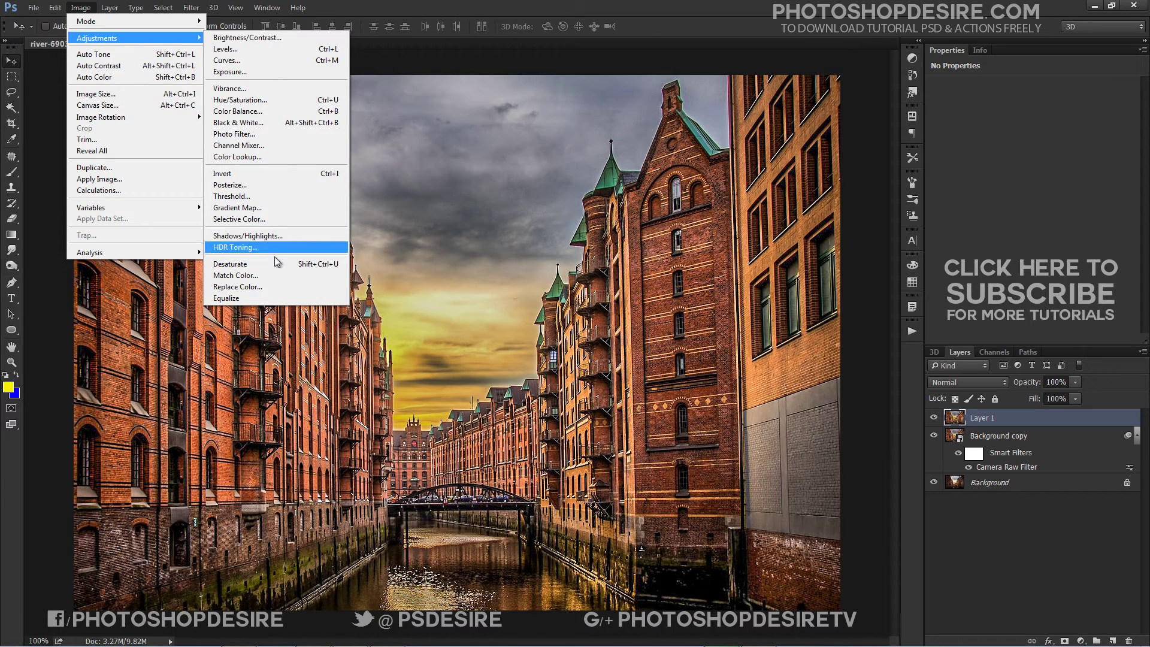
{"action": "left_click", "coordinate": [275, 264]}
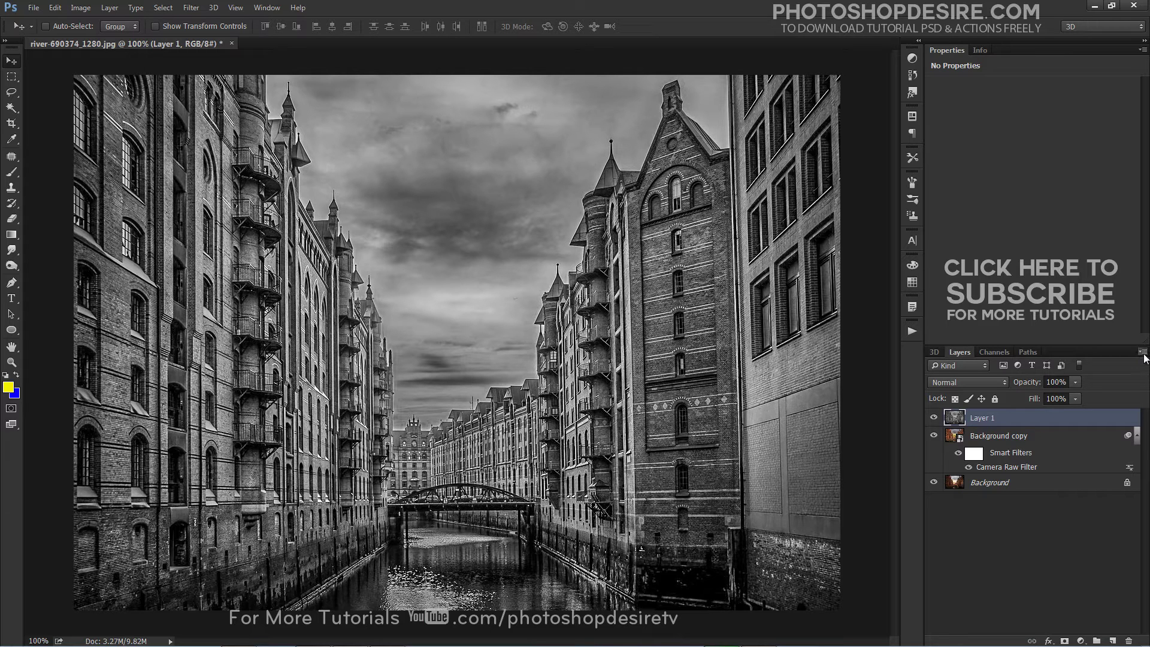
Apply a High Pass filter with a radius of about 1.7 to Layer 1
{"action": "left_click", "coordinate": [191, 7]}
{"action": "mouse_move", "coordinate": [261, 231]}
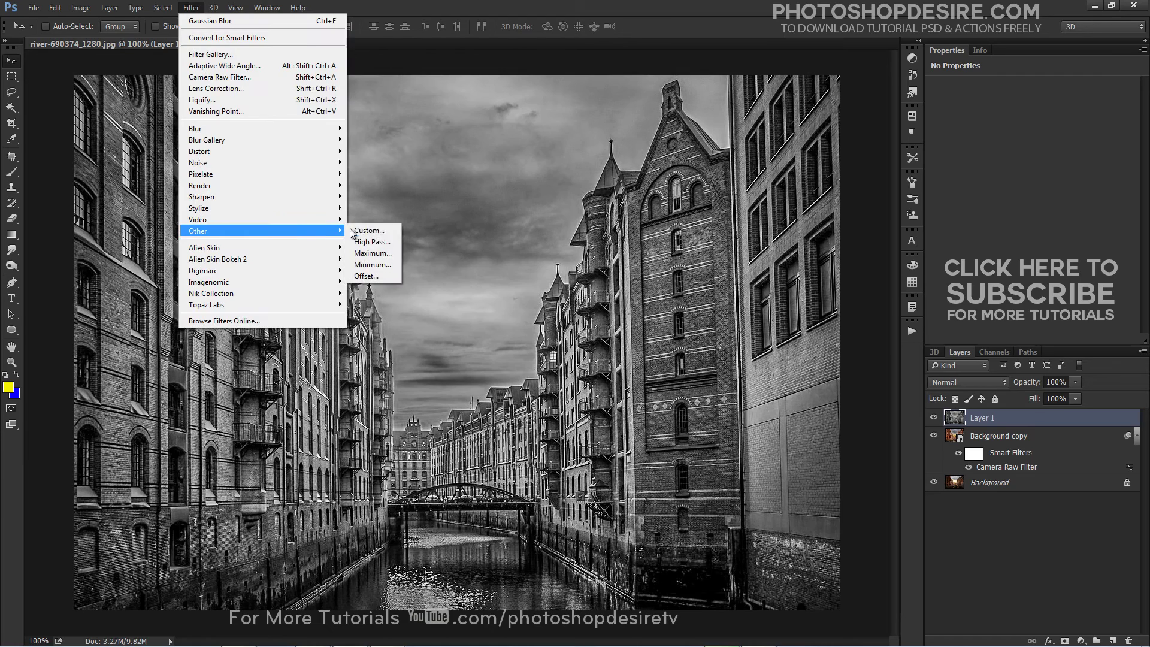
{"action": "left_click", "coordinate": [384, 242]}
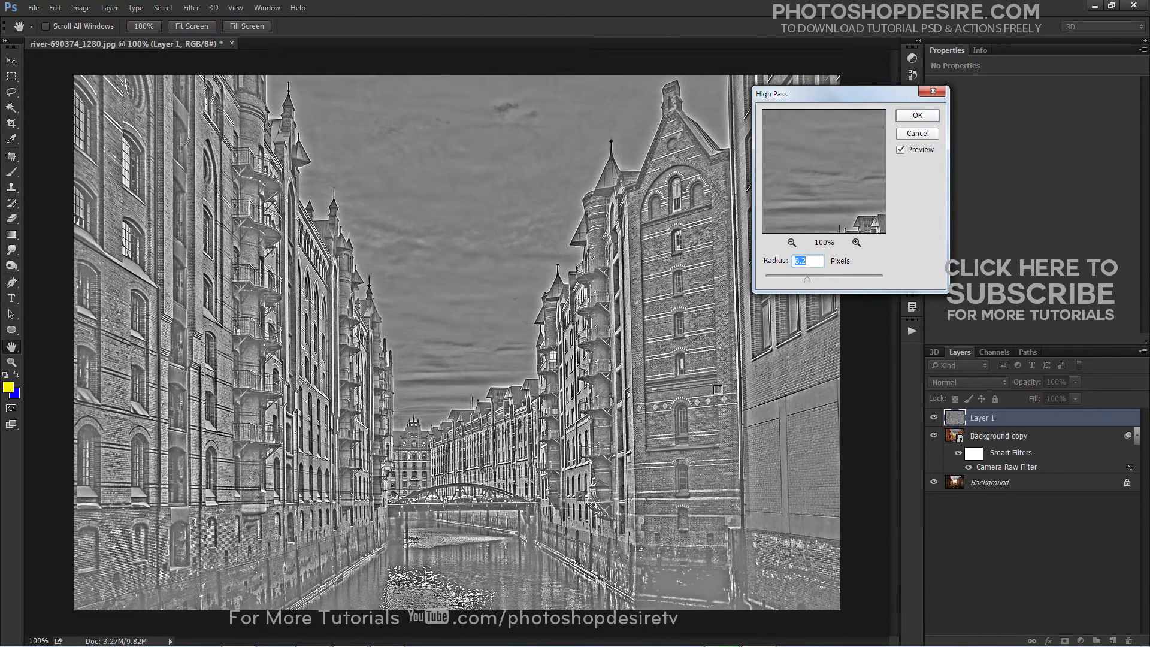
{"action": "mouse_move", "coordinate": [807, 279]}
{"action": "left_mouse_down"}
{"action": "mouse_move", "coordinate": [775, 282]}
{"action": "mouse_move", "coordinate": [810, 279]}
{"action": "left_mouse_up"}
{"action": "left_click", "coordinate": [918, 115]}
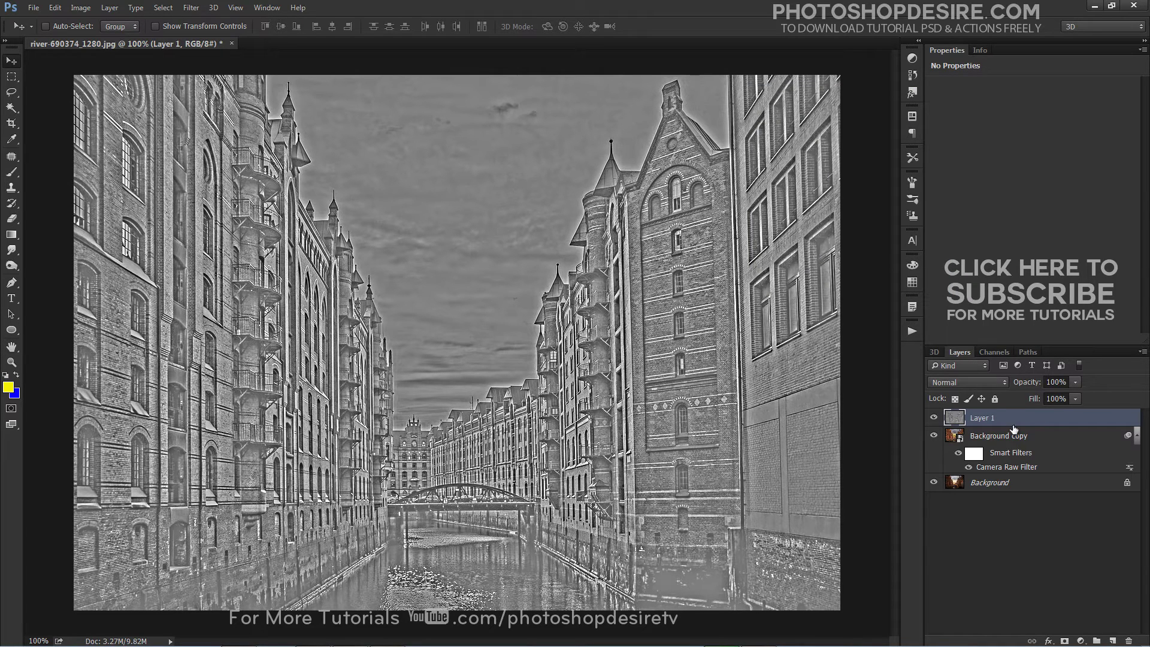
{"action": "left_click", "coordinate": [1143, 352]}
Convert Layer 1 to a smart object and add a Gaussian Blur of about 3.5 pixels
{"action": "left_click", "coordinate": [1055, 160]}
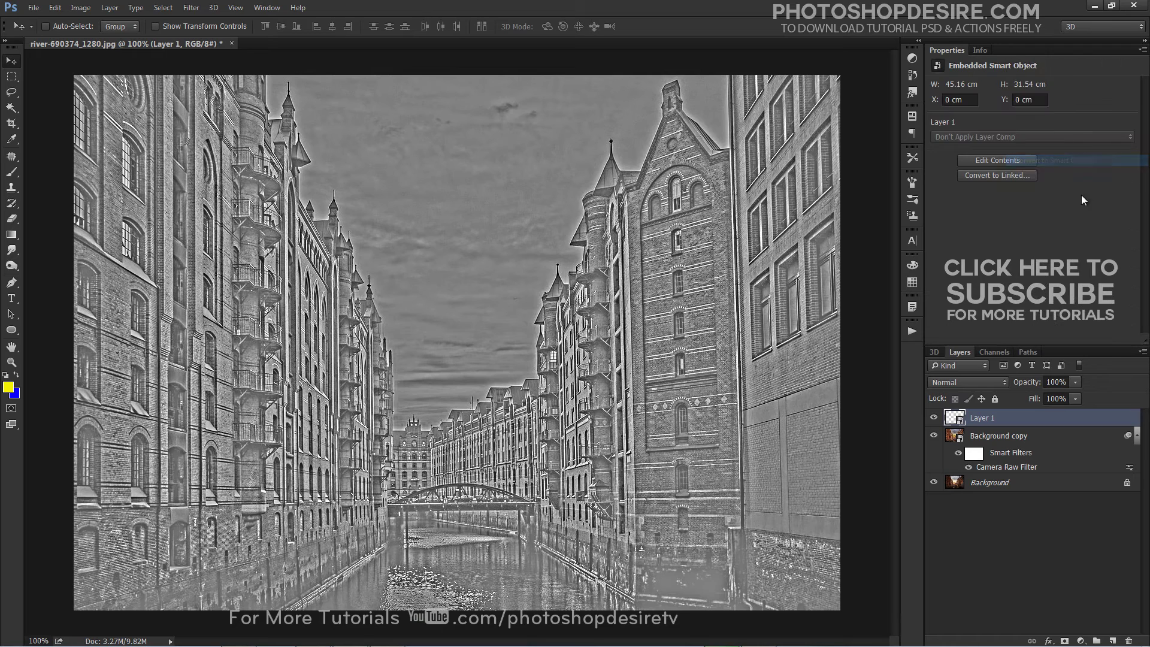
{"action": "left_click", "coordinate": [192, 7]}
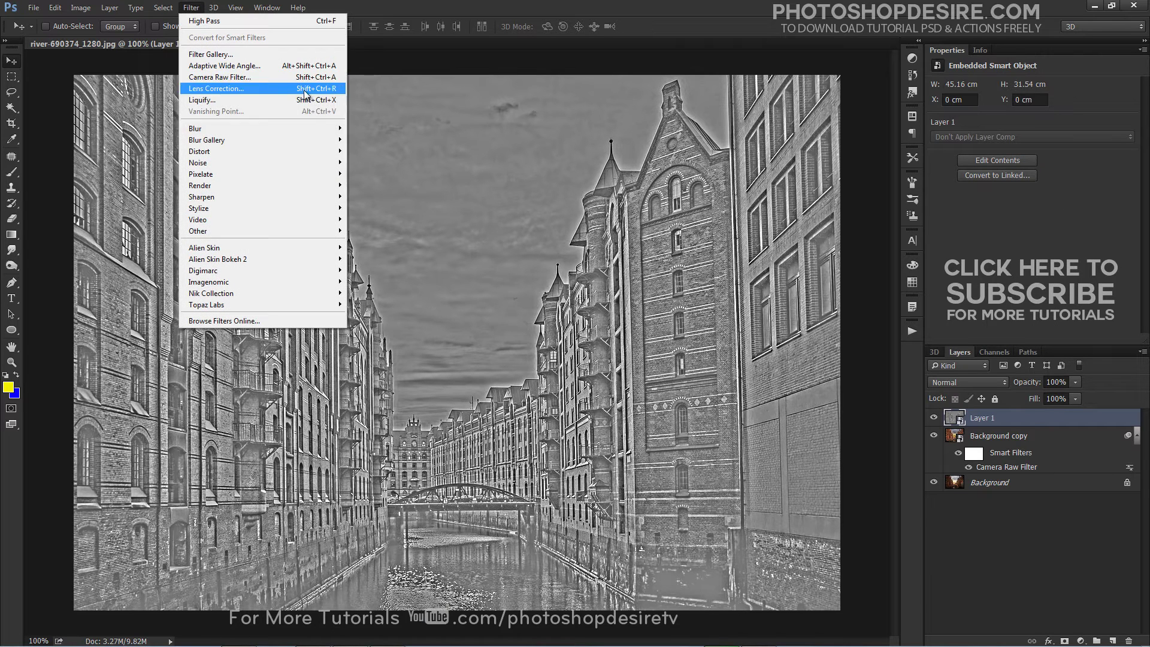
{"action": "mouse_move", "coordinate": [195, 128]}
{"action": "left_click", "coordinate": [387, 172]}
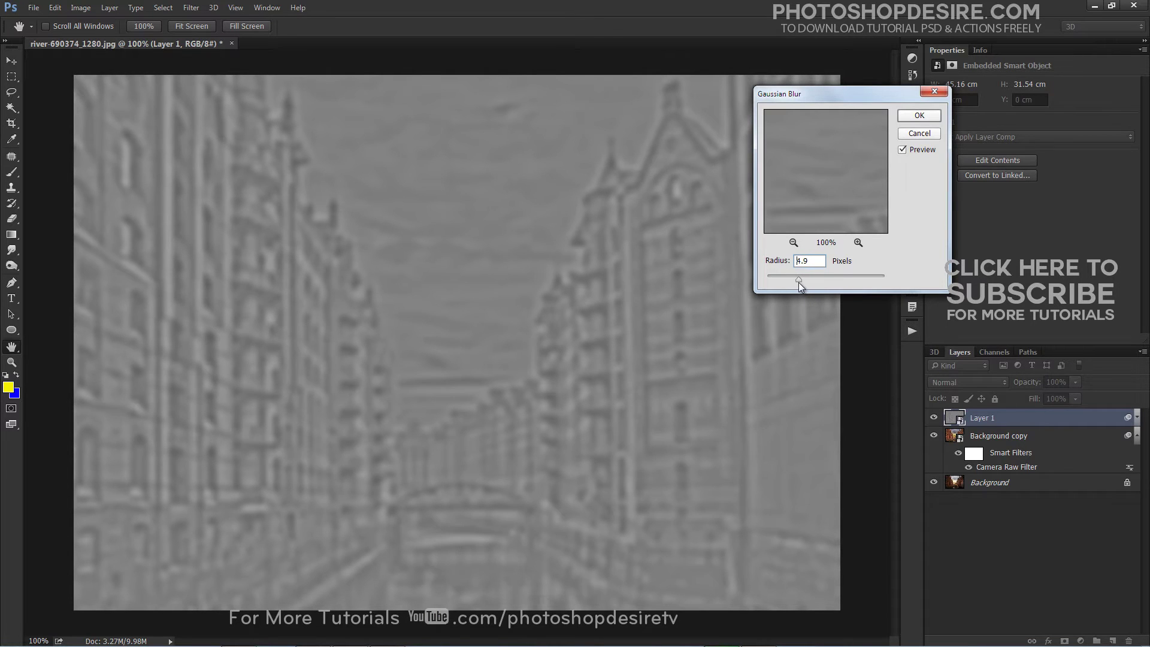
{"action": "left_click_drag", "start_coordinate": [767, 280], "coordinate": [790, 281]}
{"action": "left_click", "coordinate": [919, 115]}
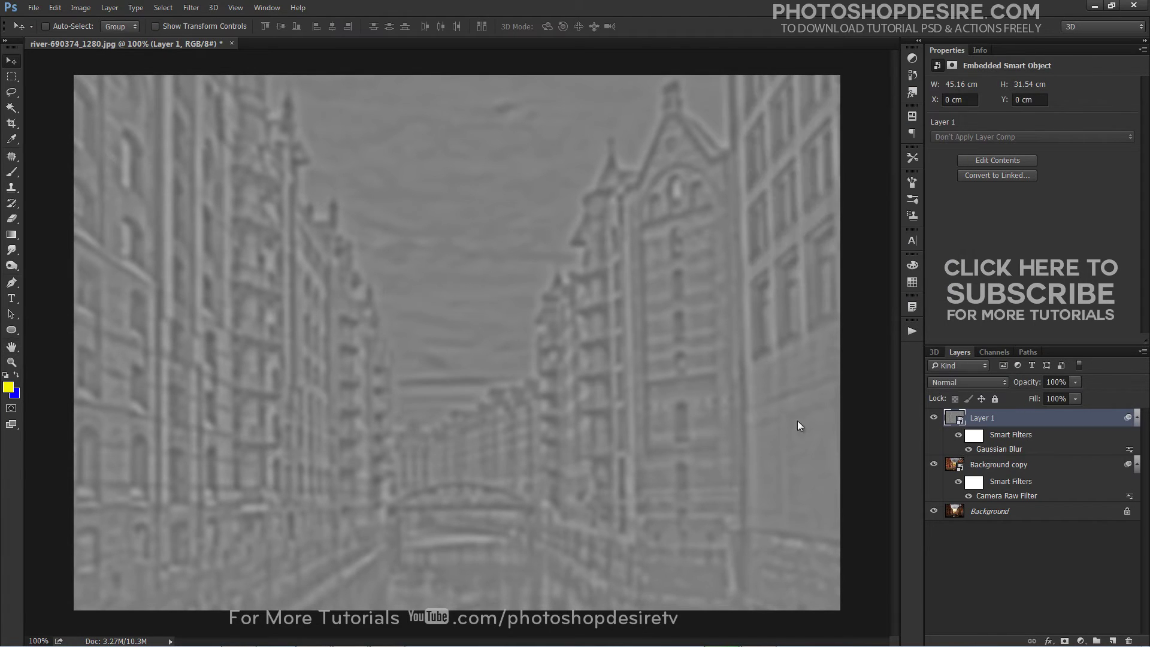
Set Layer 1 to Hard Light and toggle its visibility twice to compare the HDR look
{"action": "left_click", "coordinate": [997, 381]}
{"action": "left_click", "coordinate": [960, 247]}
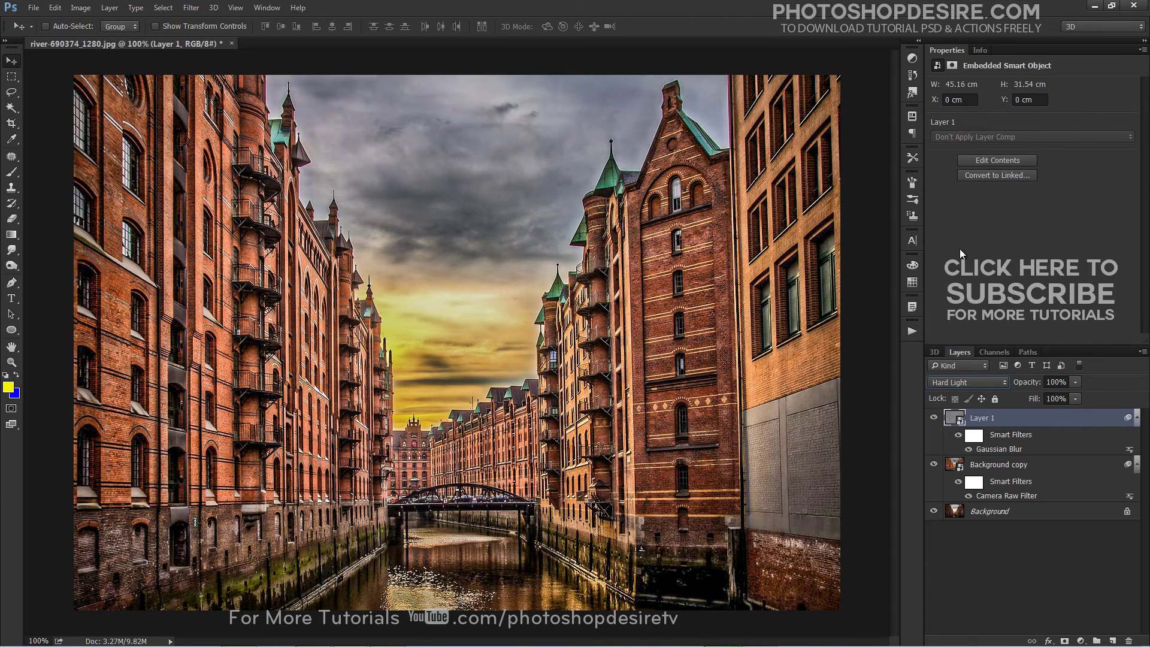
{"action": "left_click", "coordinate": [935, 418]}
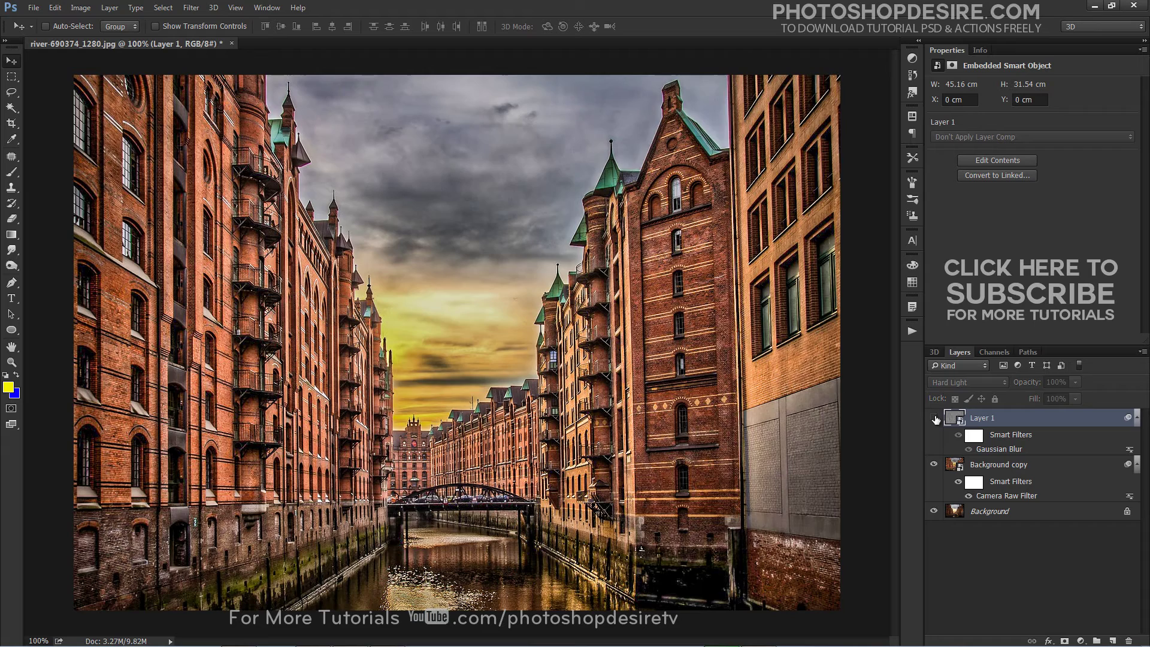
{"action": "left_click", "coordinate": [935, 419]}
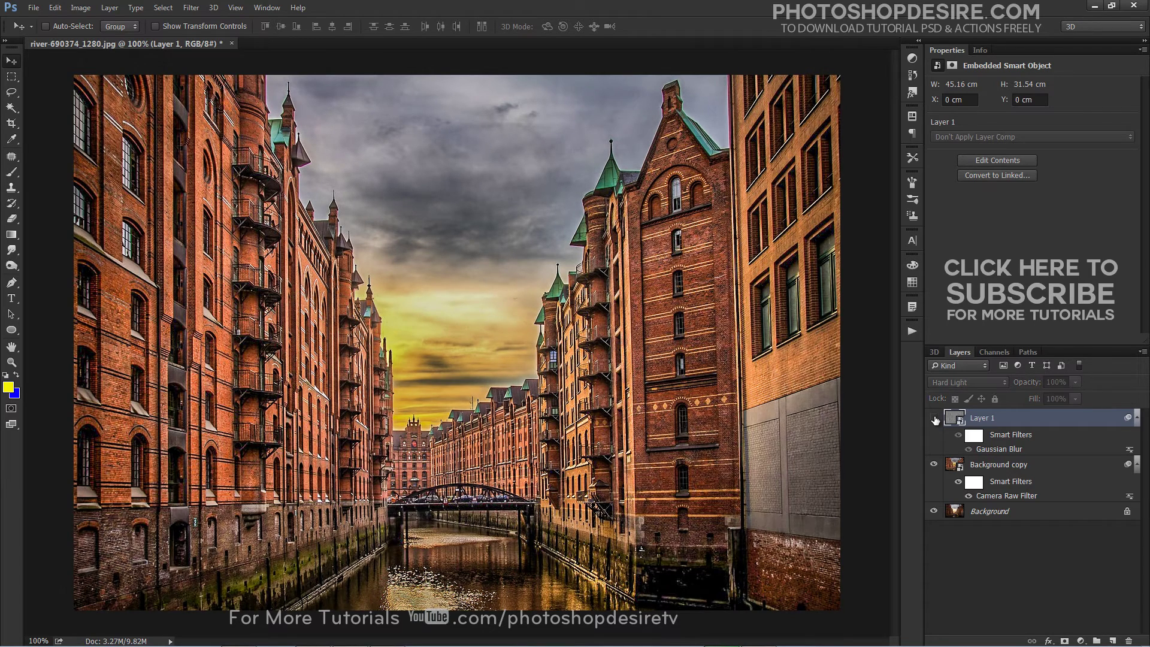
{"action": "left_click", "coordinate": [935, 419]}
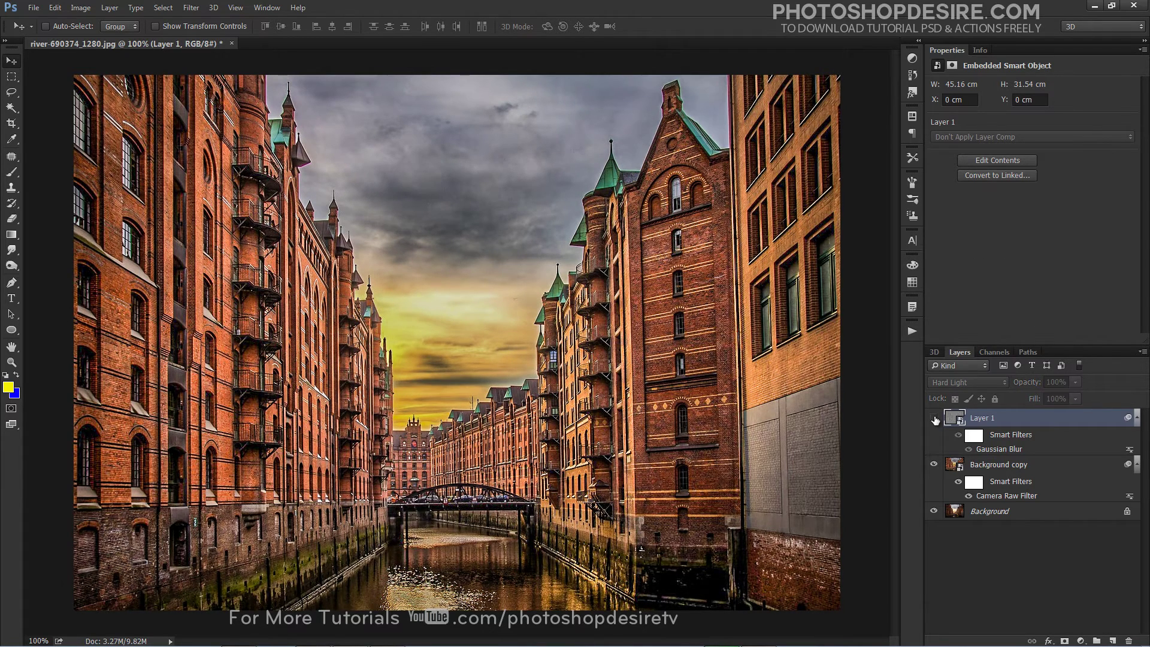
{"action": "left_click", "coordinate": [935, 418]}
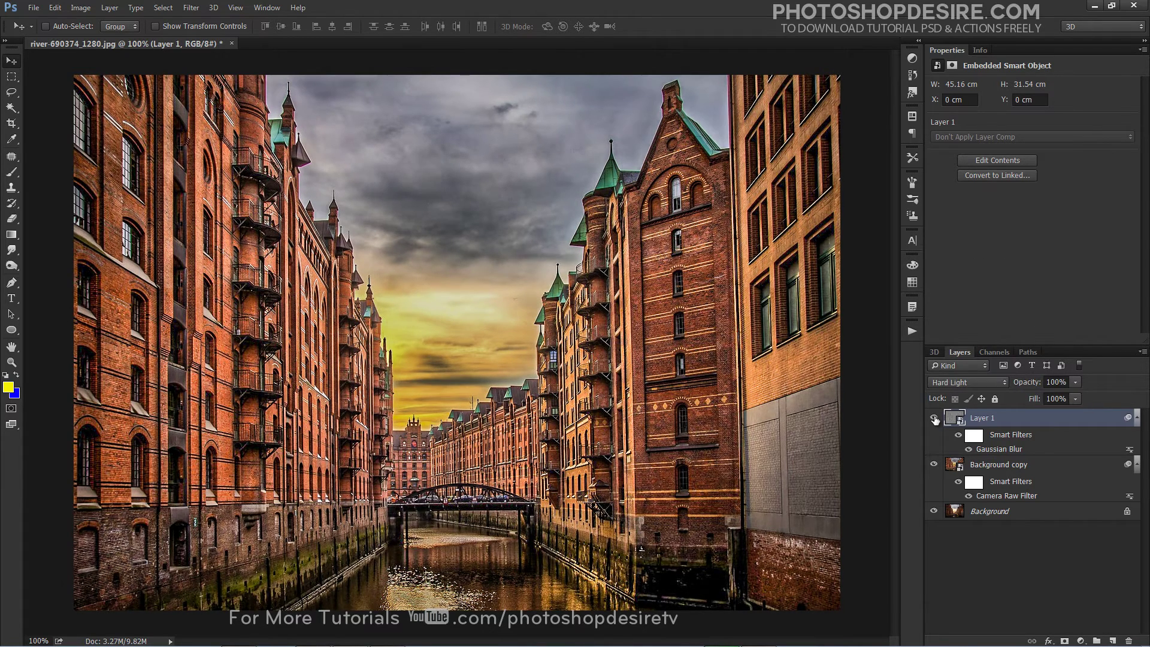
{"action": "left_click", "coordinate": [935, 512], "text": "alt"}
{"action": "left_click", "coordinate": [935, 512], "text": "alt"}
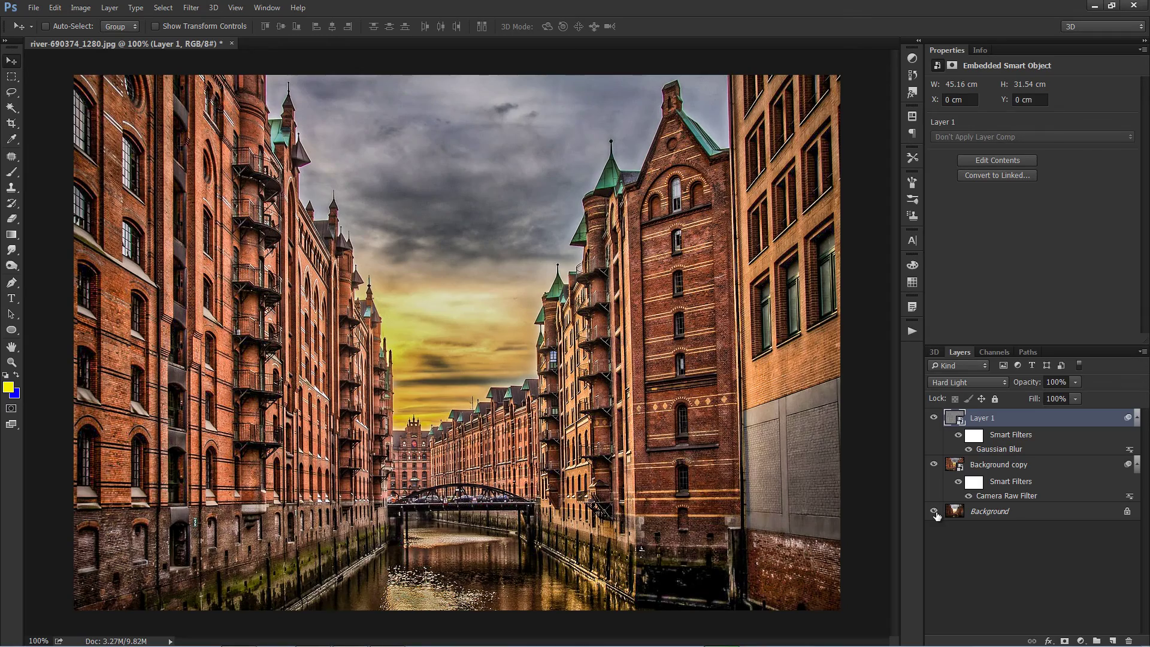
{"action": "left_click", "coordinate": [936, 513], "text": "alt"}
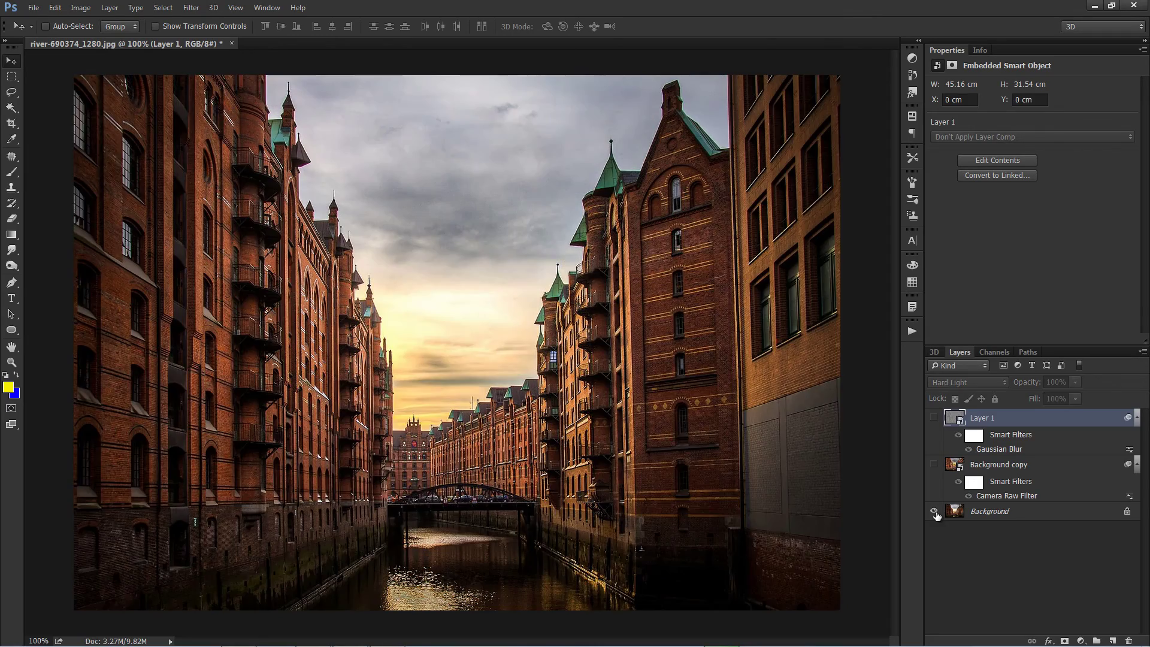
{"action": "left_click", "coordinate": [935, 513], "text": "alt"}
{"action": "left_click", "coordinate": [936, 512], "text": "alt"}
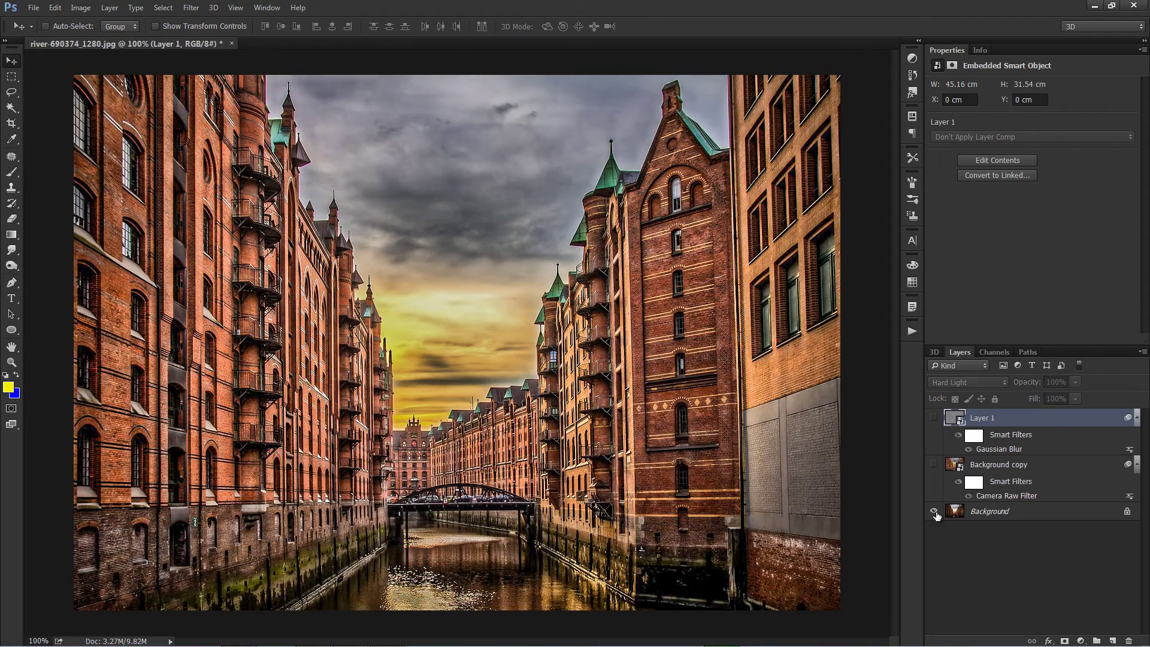
{"action": "left_click", "coordinate": [935, 512], "text": "alt"}
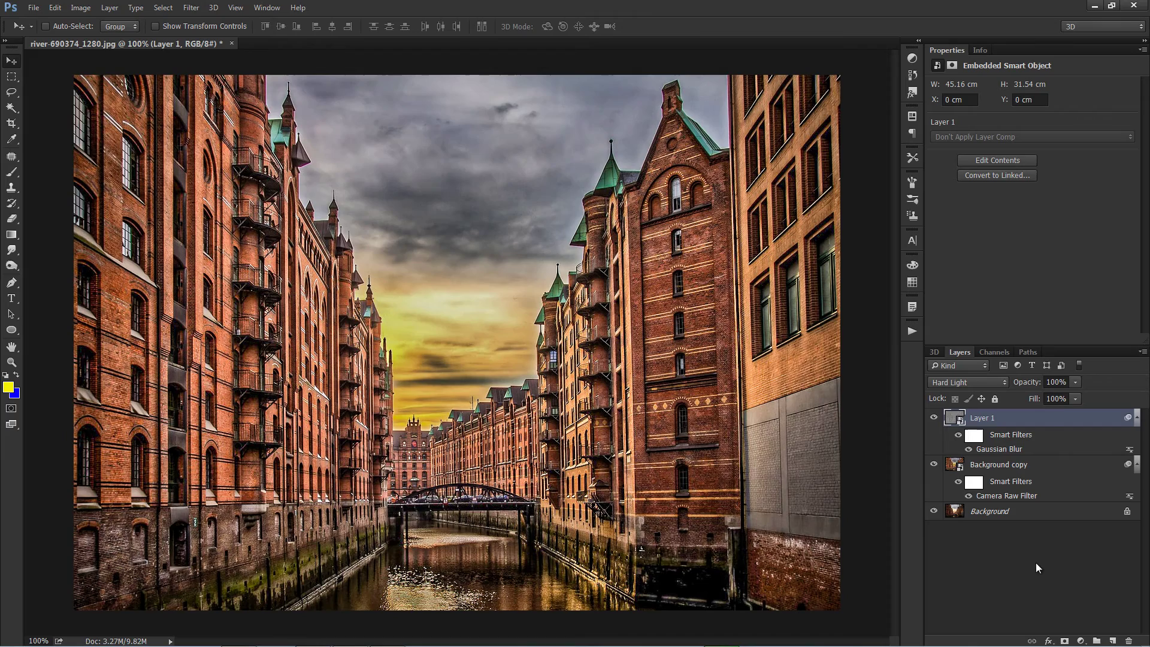